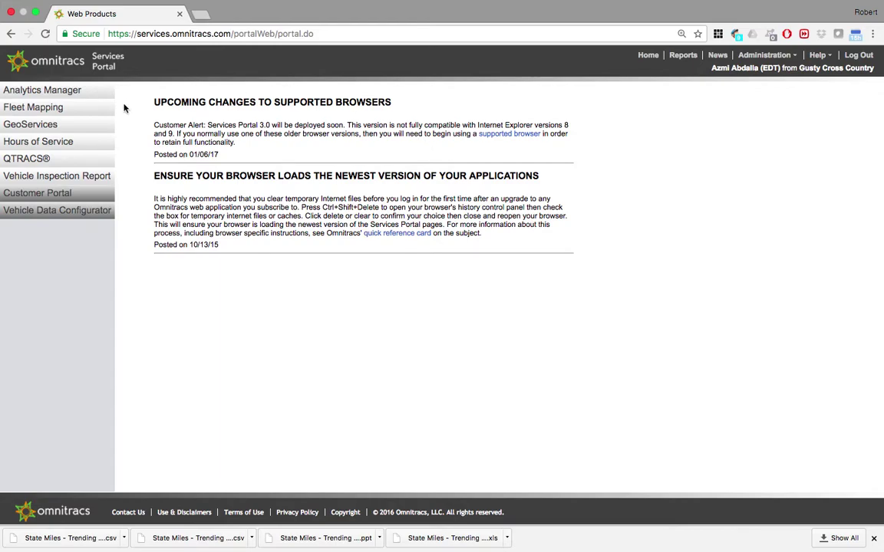
- Launch Analytics Manager and browse the State Miles tab's Last 6 months Trend by Month table
{"action": "left_click", "coordinate": [94, 86]}
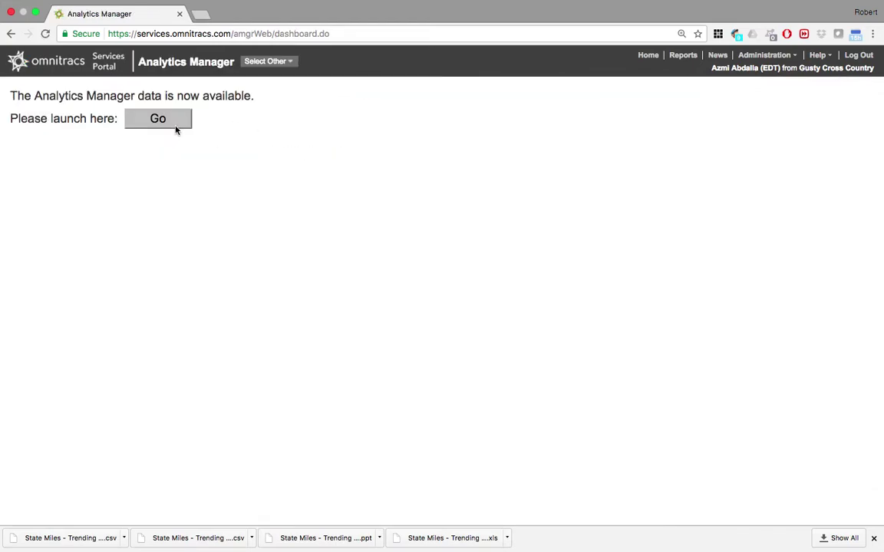
{"action": "left_click", "coordinate": [176, 126]}
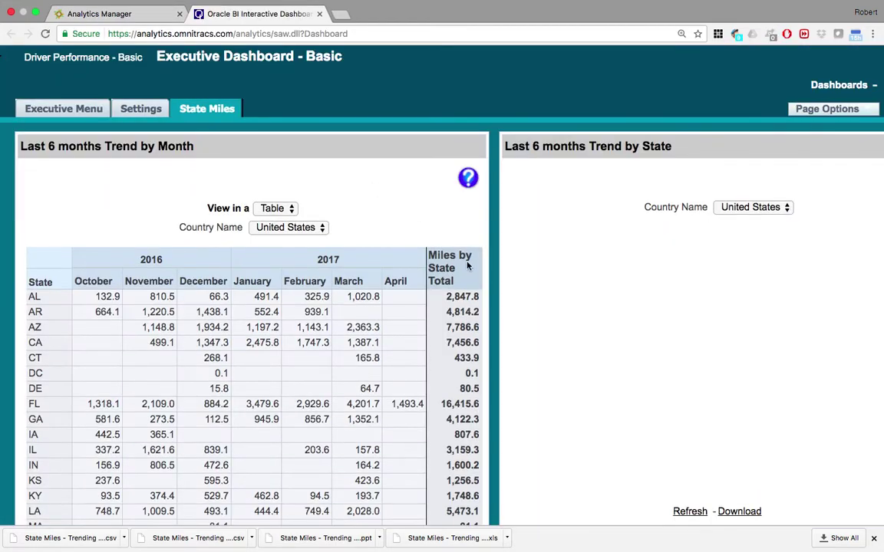
{"action": "scroll", "coordinate": [468, 264], "scroll_direction": "down", "scroll_amount": 1}
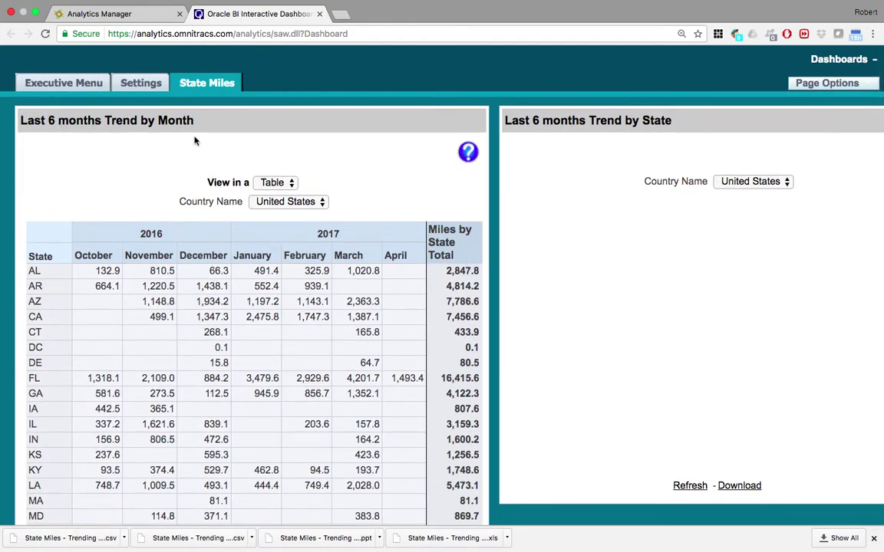
{"action": "scroll", "coordinate": [524, 144], "scroll_direction": "down", "scroll_amount": 10}
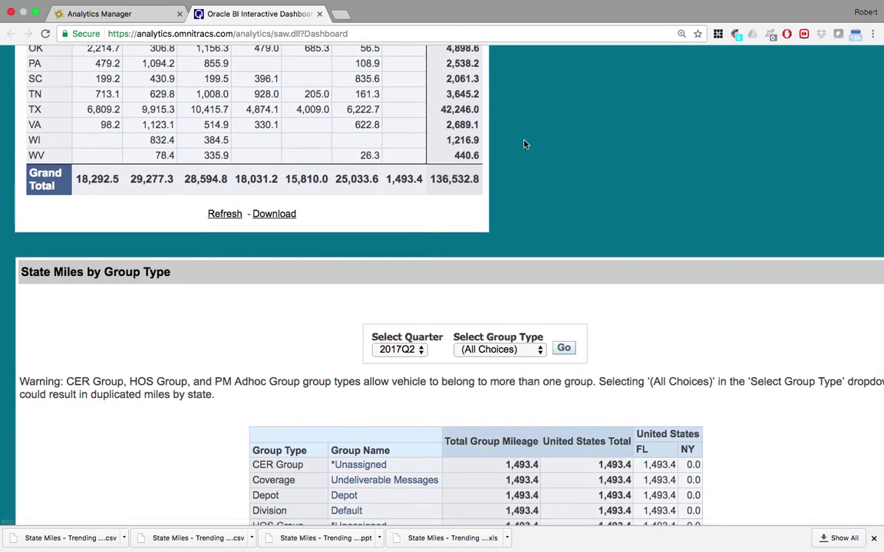
{"action": "scroll", "coordinate": [525, 144], "scroll_direction": "down", "scroll_amount": 5}
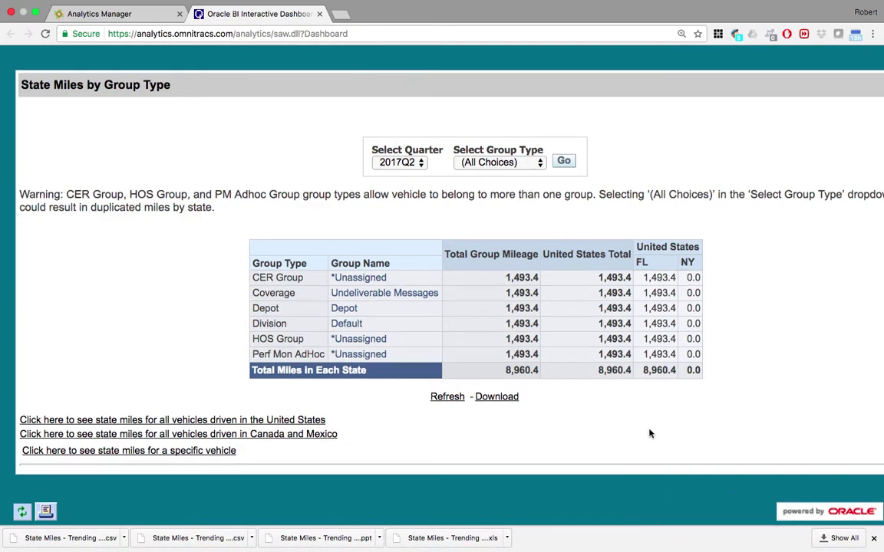
{"action": "scroll", "coordinate": [651, 432], "scroll_direction": "up", "scroll_amount": 15}
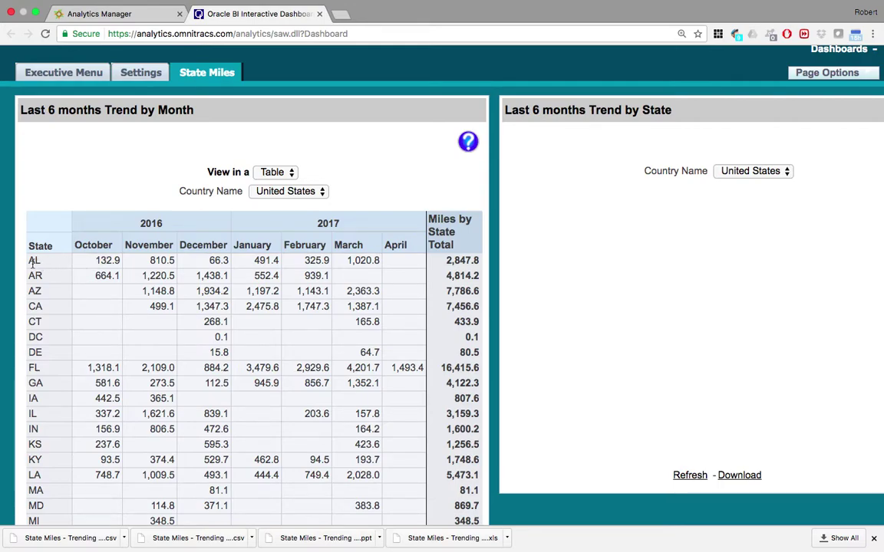
{"action": "left_click_drag", "start_coordinate": [27, 260], "coordinate": [105, 246]}
{"action": "left_click", "coordinate": [106, 245]}
- Check the Trend by State report's download options, then close them without choosing
{"action": "scroll", "coordinate": [662, 442], "scroll_direction": "down", "scroll_amount": 1}
{"action": "scroll", "coordinate": [662, 443], "scroll_direction": "down", "scroll_amount": 2}
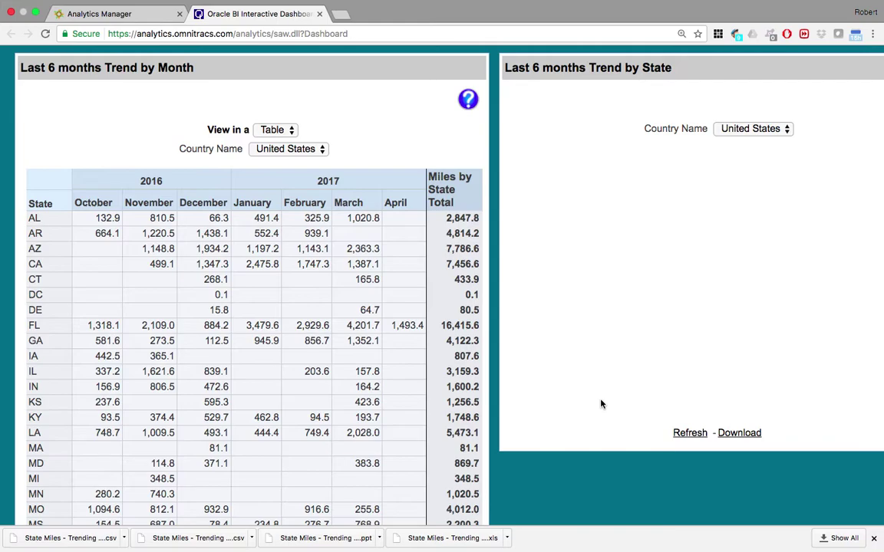
{"action": "left_click", "coordinate": [729, 435]}
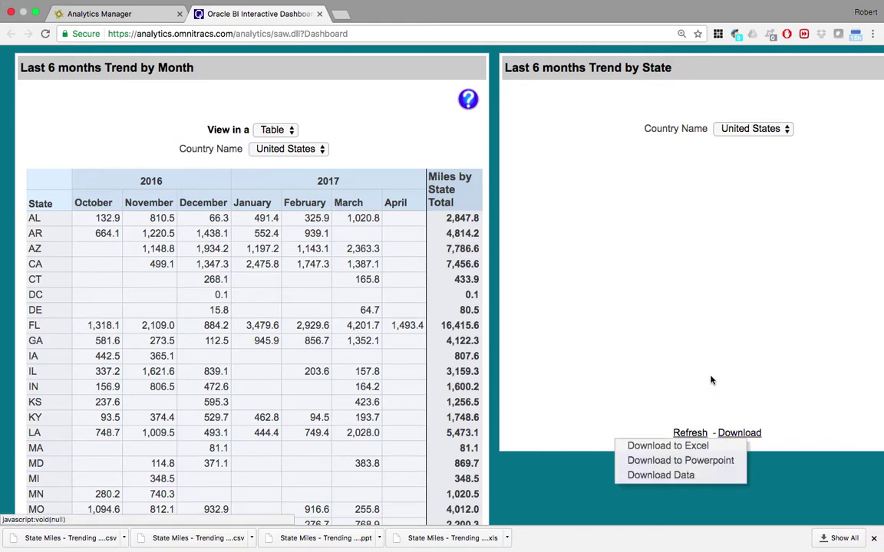
{"action": "left_click", "coordinate": [597, 357]}
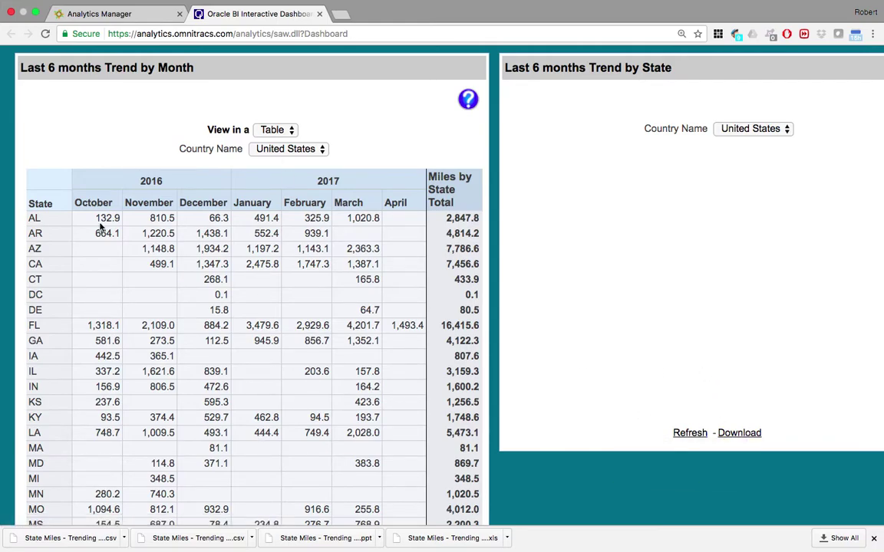
- Download the monthly trend table to Excel, to PowerPoint, and as raw data
{"action": "scroll", "coordinate": [154, 335], "scroll_direction": "down", "scroll_amount": 4}
{"action": "scroll", "coordinate": [167, 340], "scroll_direction": "down", "scroll_amount": 1}
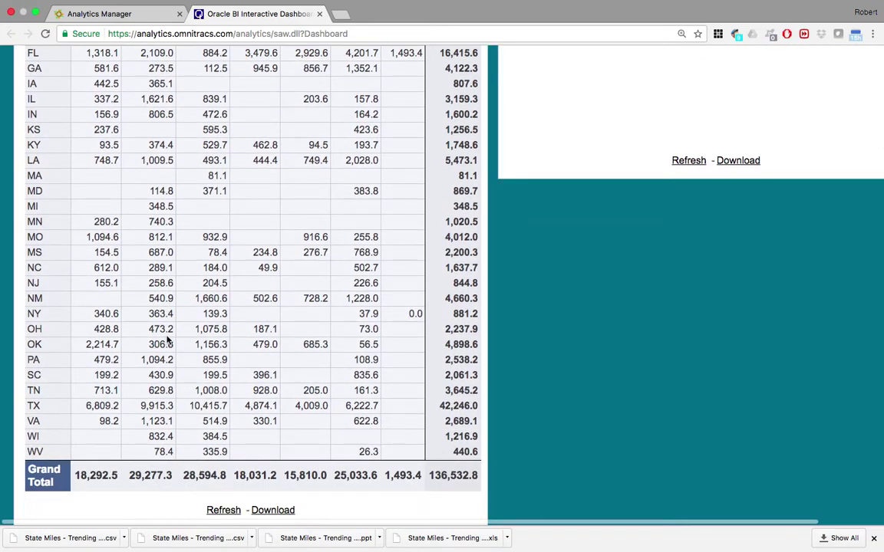
{"action": "scroll", "coordinate": [167, 340], "scroll_direction": "down", "scroll_amount": 3}
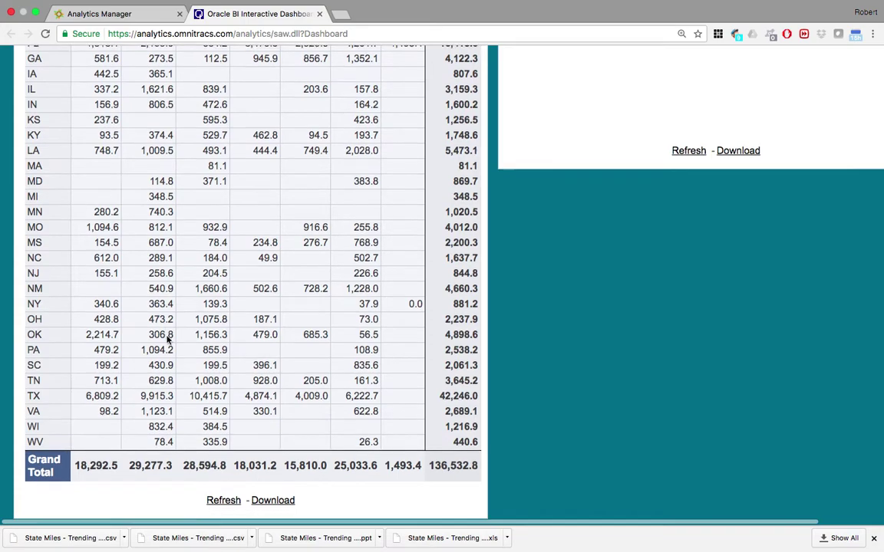
{"action": "left_click", "coordinate": [269, 414]}
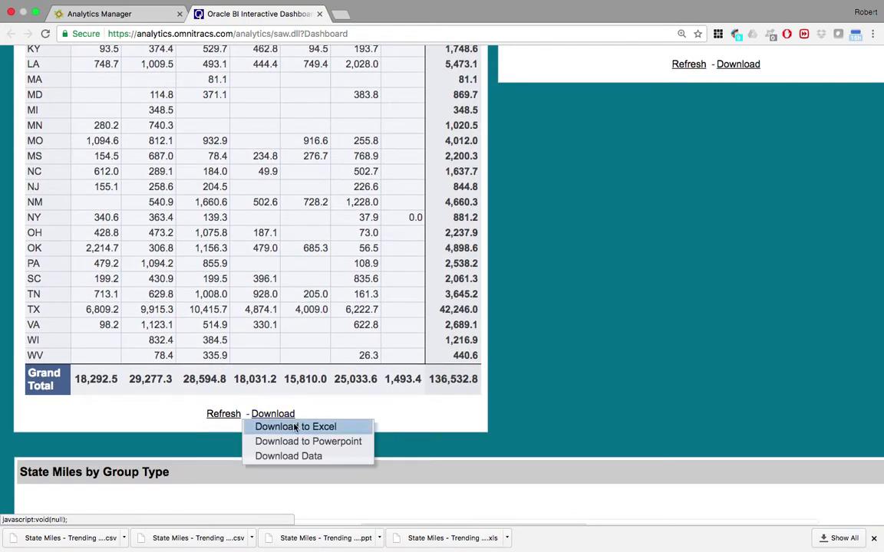
{"action": "left_click", "coordinate": [293, 425]}
{"action": "left_click", "coordinate": [273, 414]}
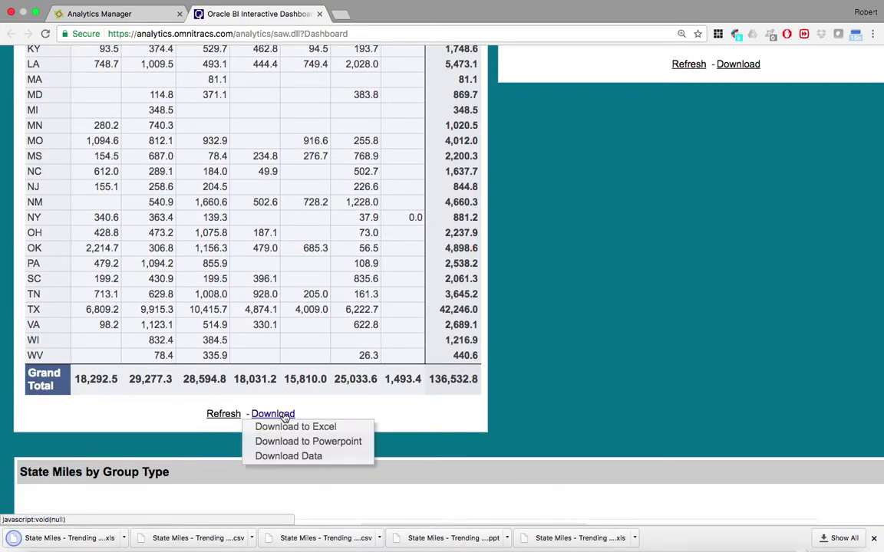
{"action": "left_click", "coordinate": [288, 440]}
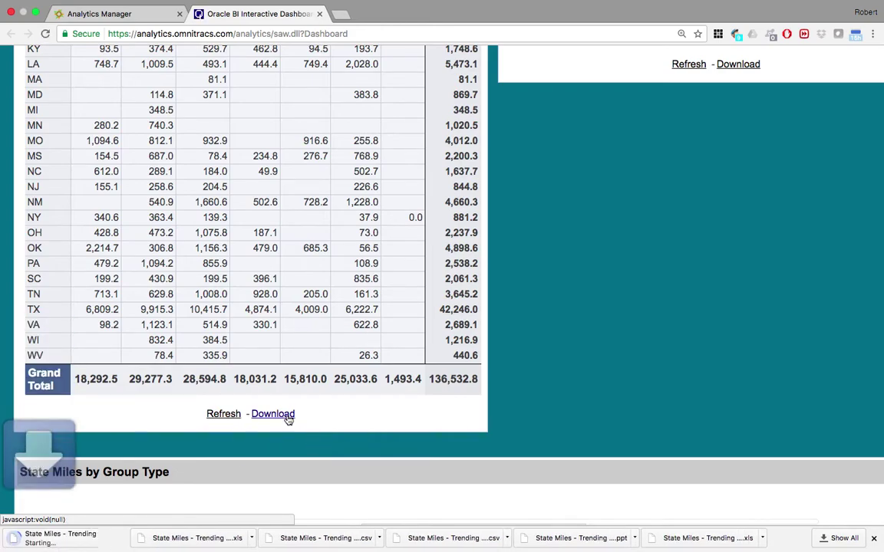
{"action": "left_click", "coordinate": [282, 414]}
{"action": "left_click", "coordinate": [290, 456]}
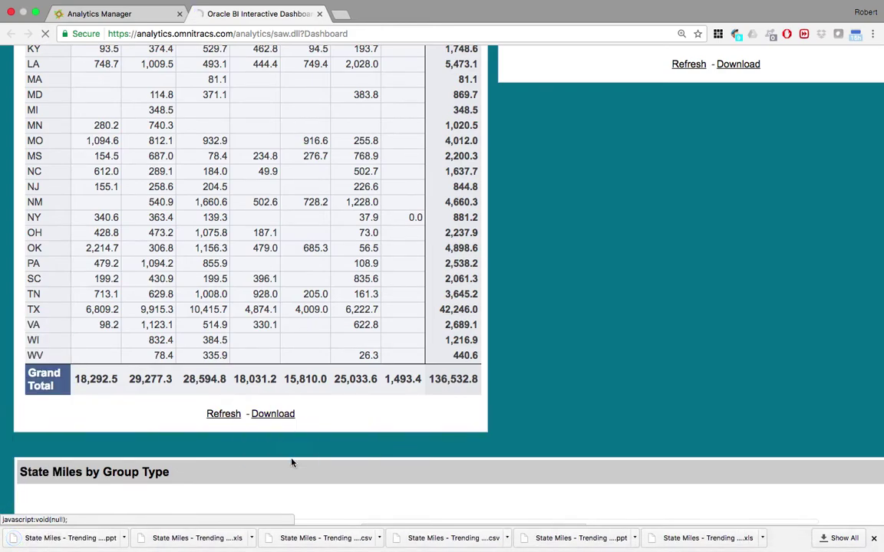
- Review the View dropdown's table and chart choices, keeping the table view
{"action": "scroll", "coordinate": [366, 450], "scroll_direction": "up", "scroll_amount": 3}
{"action": "scroll", "coordinate": [365, 450], "scroll_direction": "up", "scroll_amount": 3}
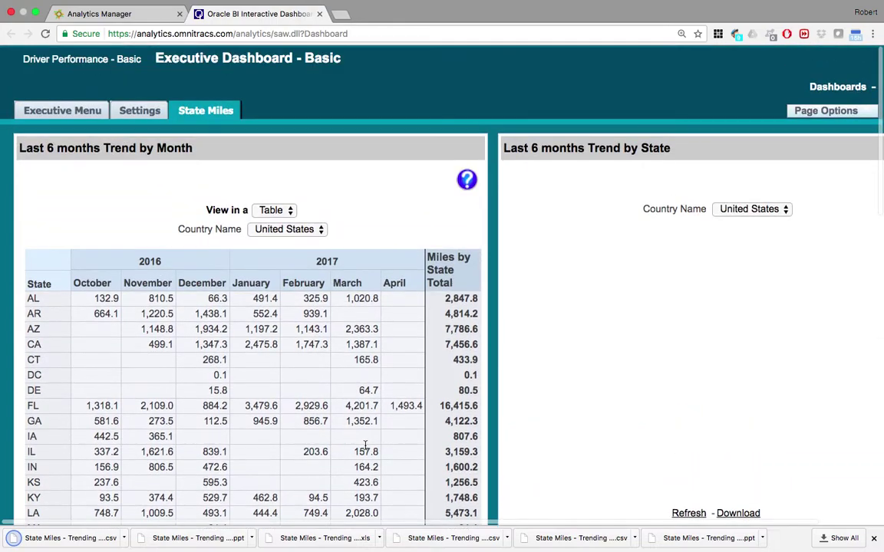
{"action": "left_click", "coordinate": [285, 211]}
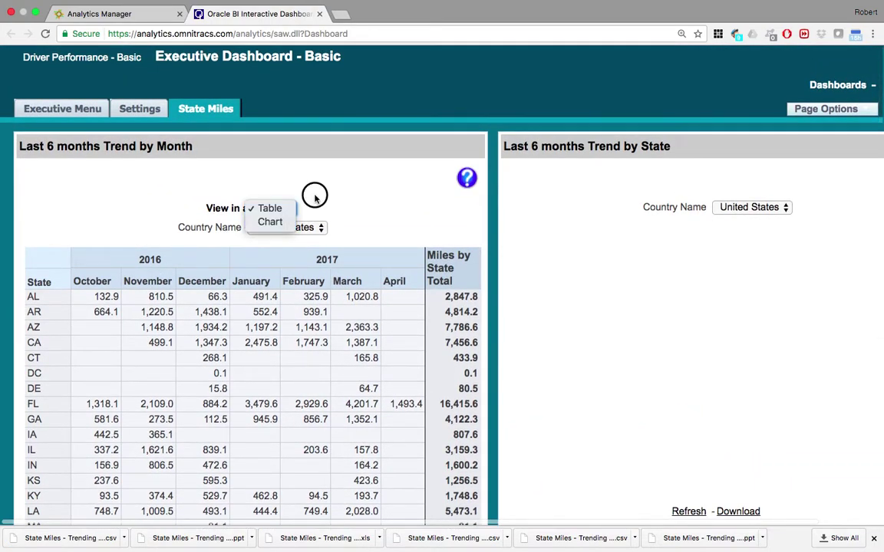
{"action": "key", "text": "Escape"}
{"action": "scroll", "coordinate": [578, 239], "scroll_direction": "right", "scroll_amount": 2}
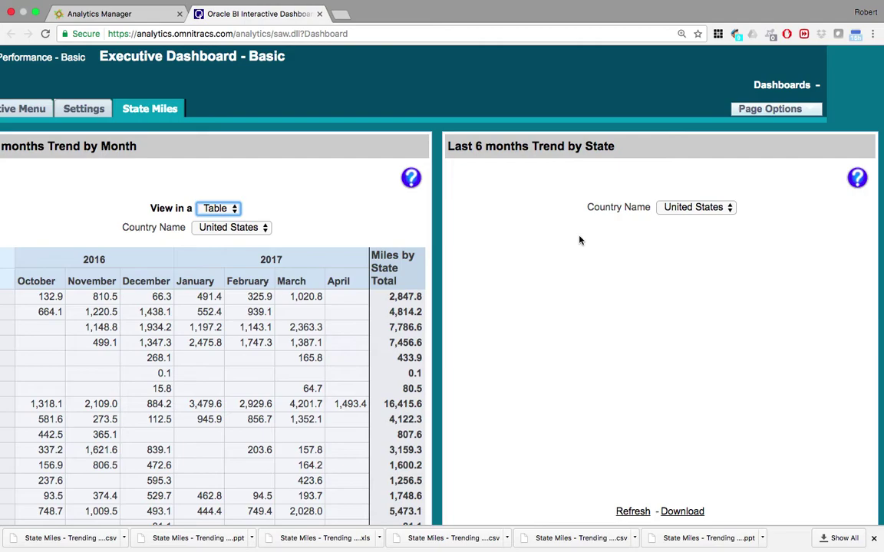
- Download the Last 6 months Trend by State data as a CSV and open it
{"action": "scroll", "coordinate": [689, 313], "scroll_direction": "down", "scroll_amount": 3}
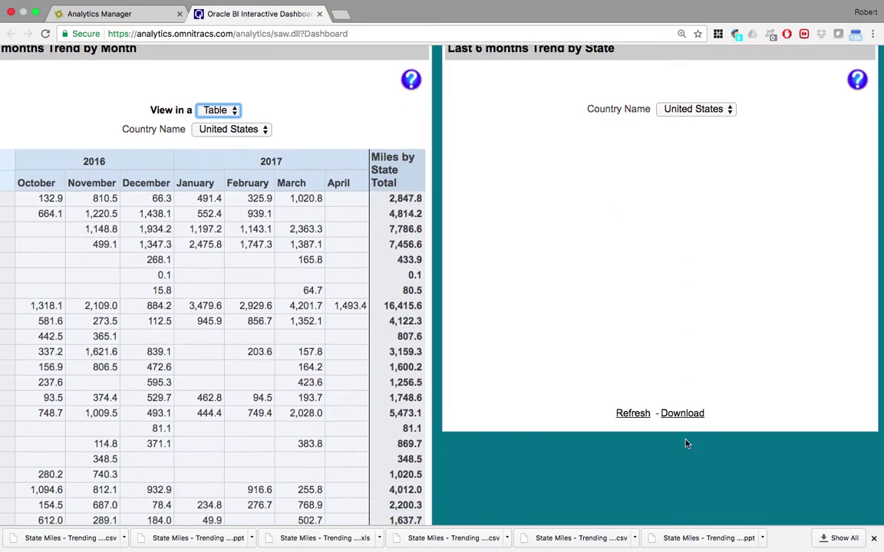
{"action": "left_click", "coordinate": [682, 413]}
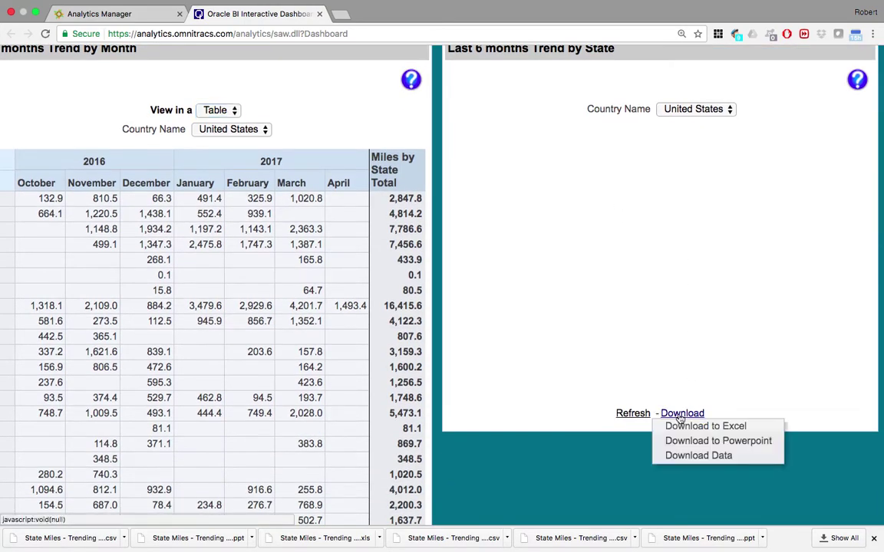
{"action": "left_click", "coordinate": [688, 455]}
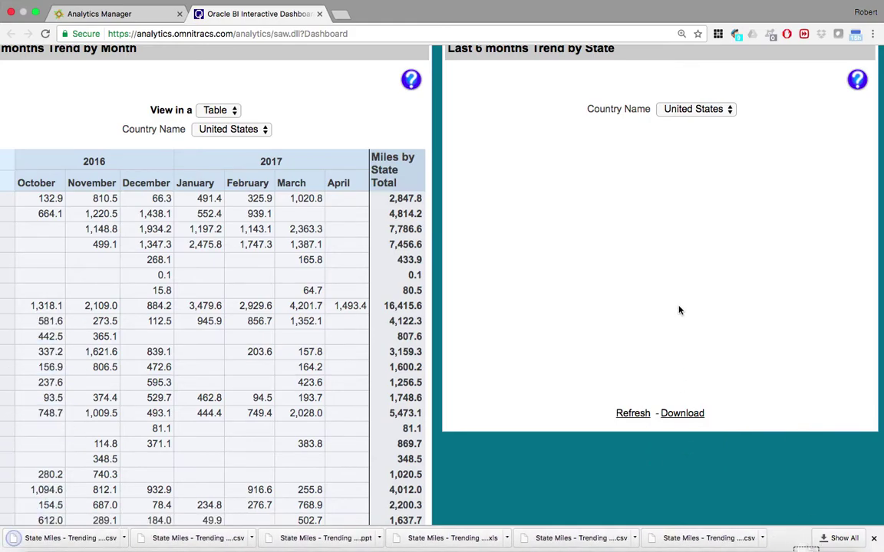
{"action": "left_click", "coordinate": [80, 545]}
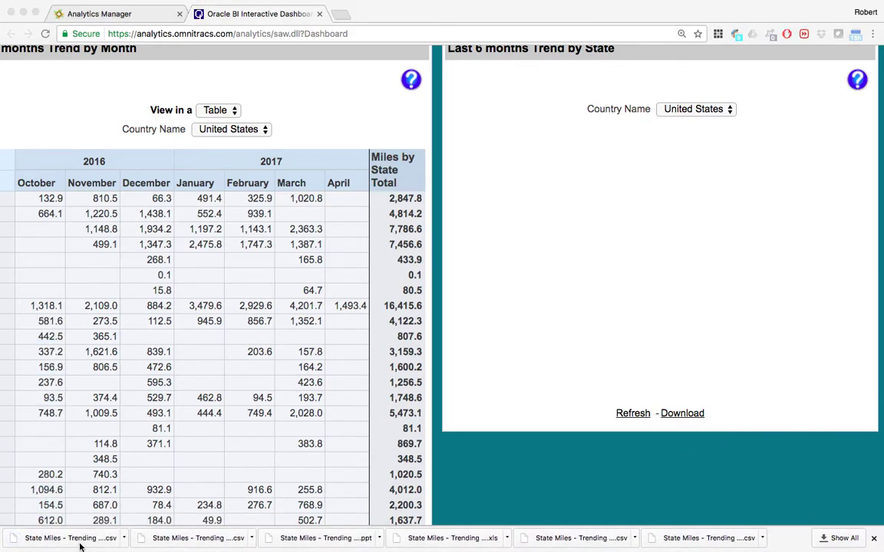
- Review the Country Name, State, State Miles table in Numbers, then return to Chrome
{"action": "scroll", "coordinate": [320, 285], "scroll_direction": "down", "scroll_amount": 2}
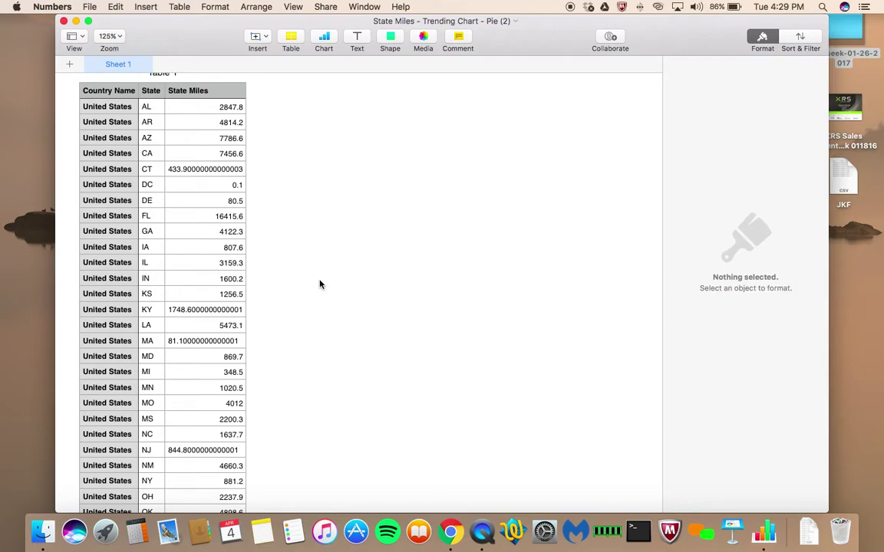
{"action": "scroll", "coordinate": [320, 284], "scroll_direction": "up", "scroll_amount": 2}
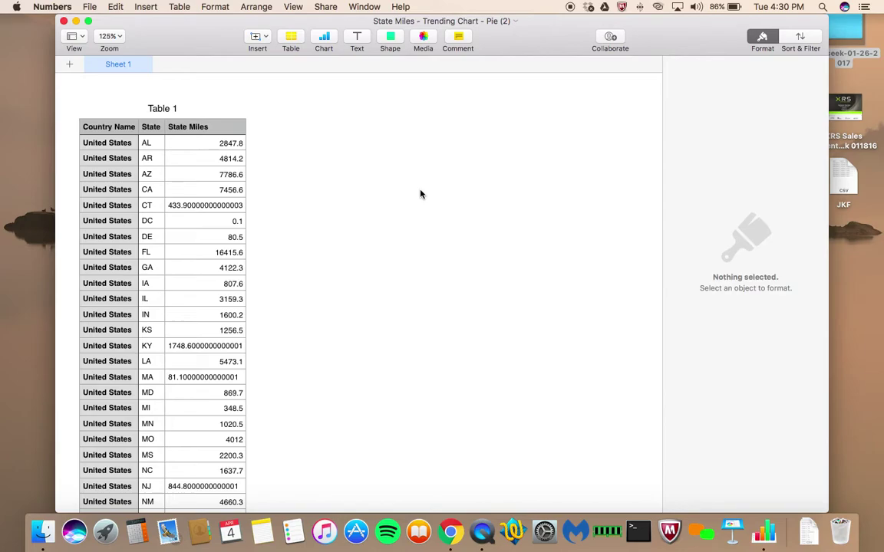
{"action": "key", "text": "ctrl+Right"}
- Run the State Miles by Group Type report for quarter 2017Q1
{"action": "scroll", "coordinate": [556, 335], "scroll_direction": "down", "scroll_amount": 2}
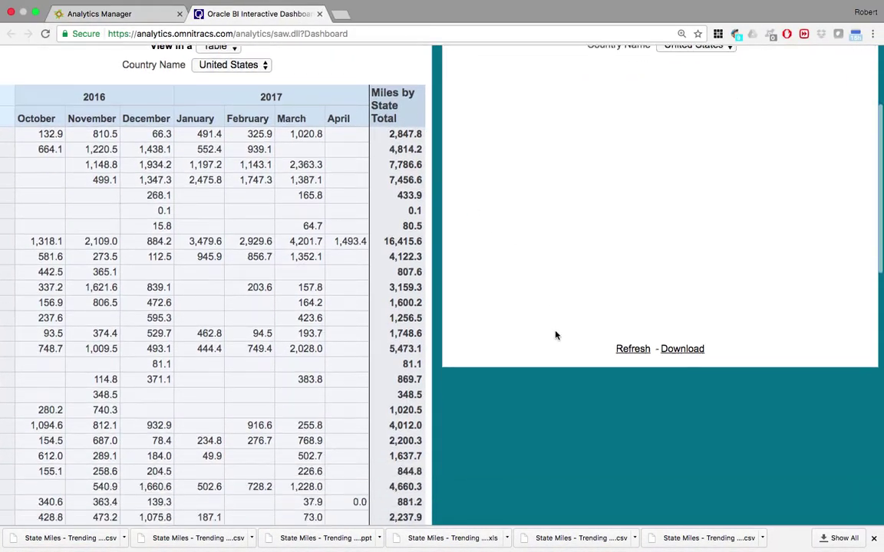
{"action": "scroll", "coordinate": [557, 335], "scroll_direction": "down", "scroll_amount": 10}
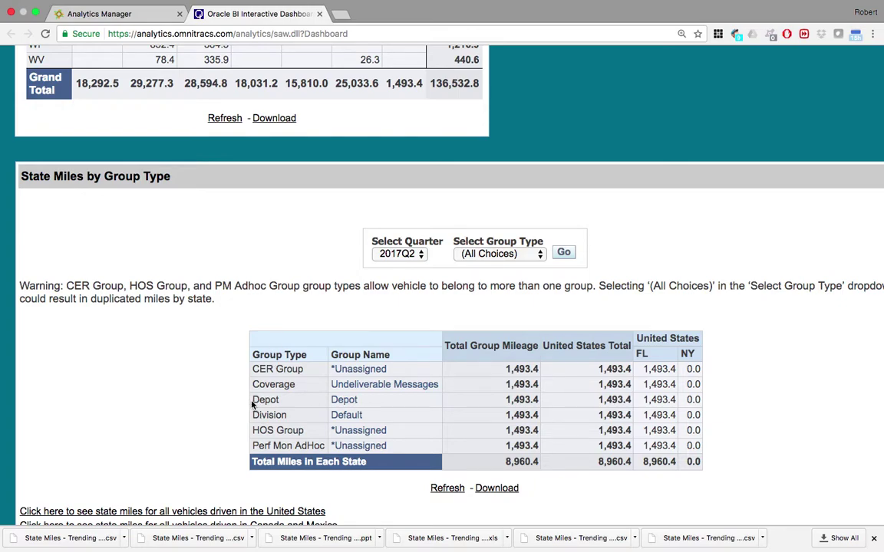
{"action": "left_click", "coordinate": [398, 255]}
{"action": "left_click", "coordinate": [395, 240]}
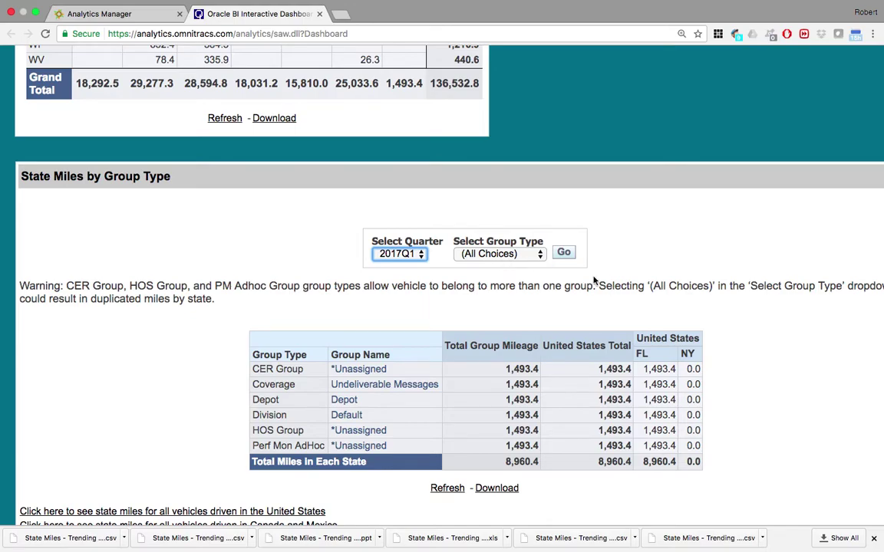
{"action": "left_click", "coordinate": [563, 253]}
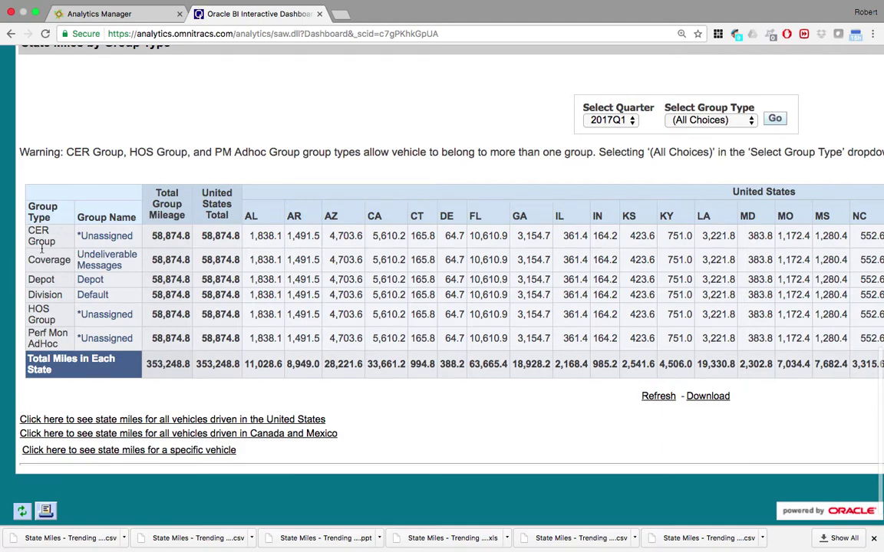
{"action": "left_click", "coordinate": [90, 280]}
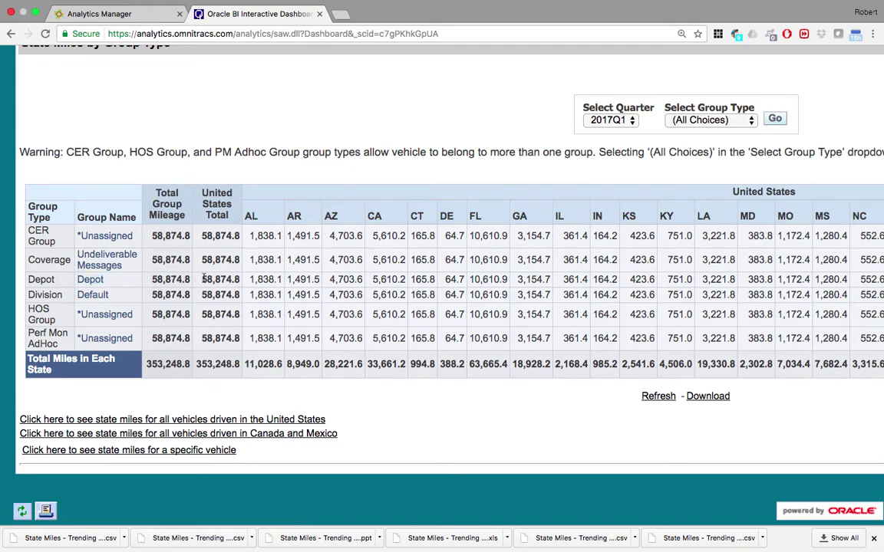
{"action": "scroll", "coordinate": [433, 290], "scroll_direction": "right", "scroll_amount": 2}
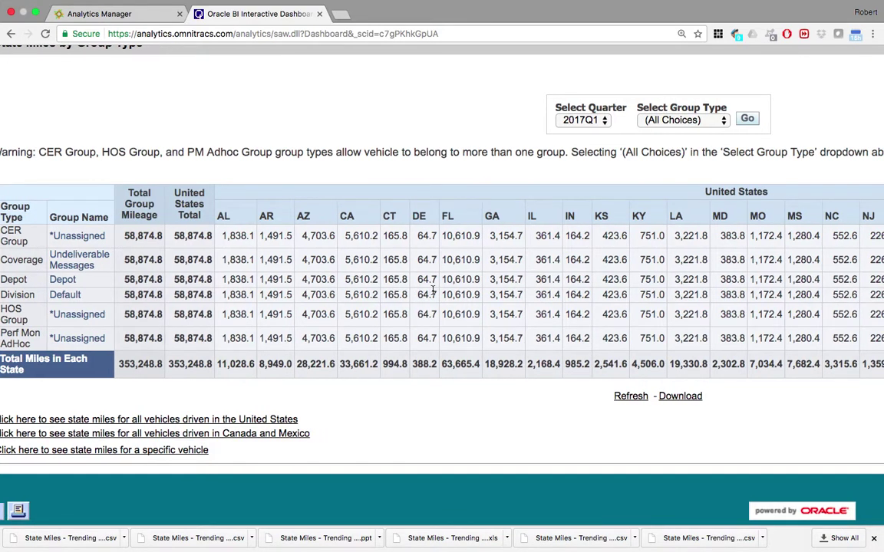
{"action": "scroll", "coordinate": [434, 290], "scroll_direction": "right", "scroll_amount": 10}
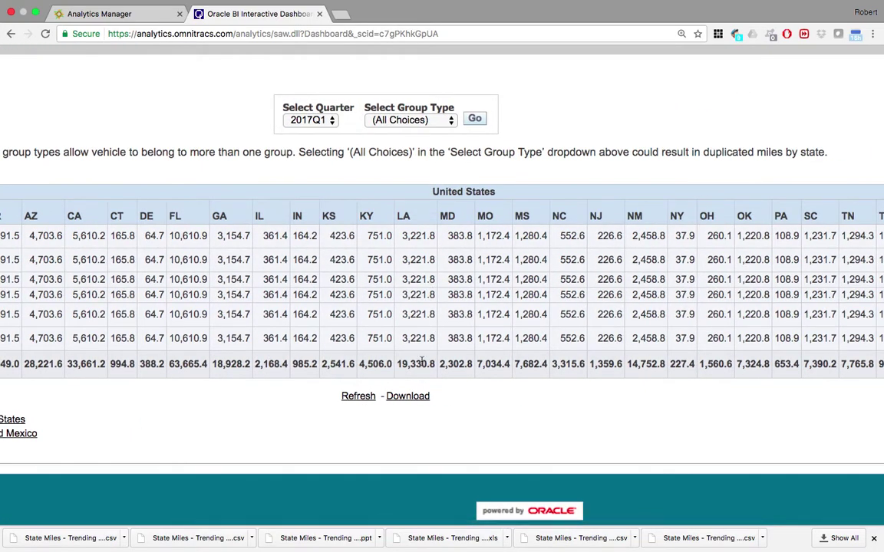
{"action": "left_click", "coordinate": [409, 396]}
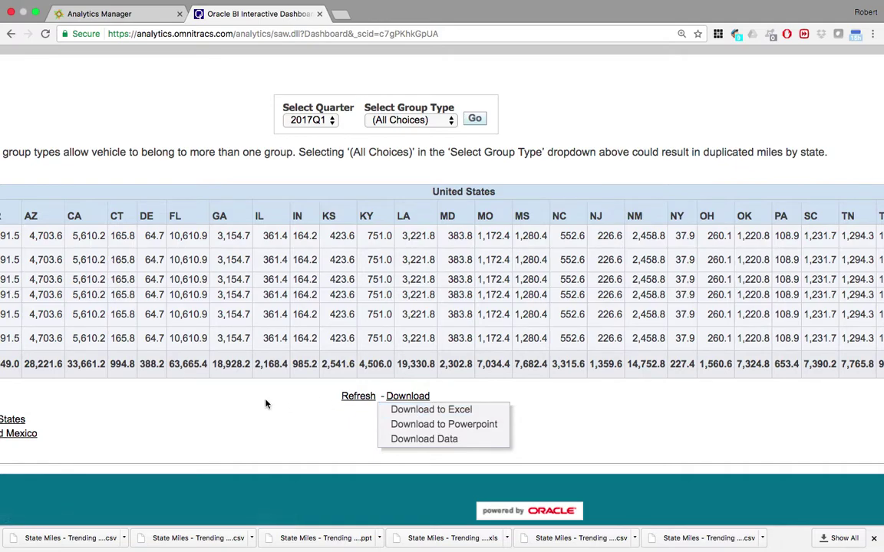
{"action": "scroll", "coordinate": [266, 404], "scroll_direction": "left", "scroll_amount": 8}
{"action": "scroll", "coordinate": [276, 418], "scroll_direction": "right", "scroll_amount": 2}
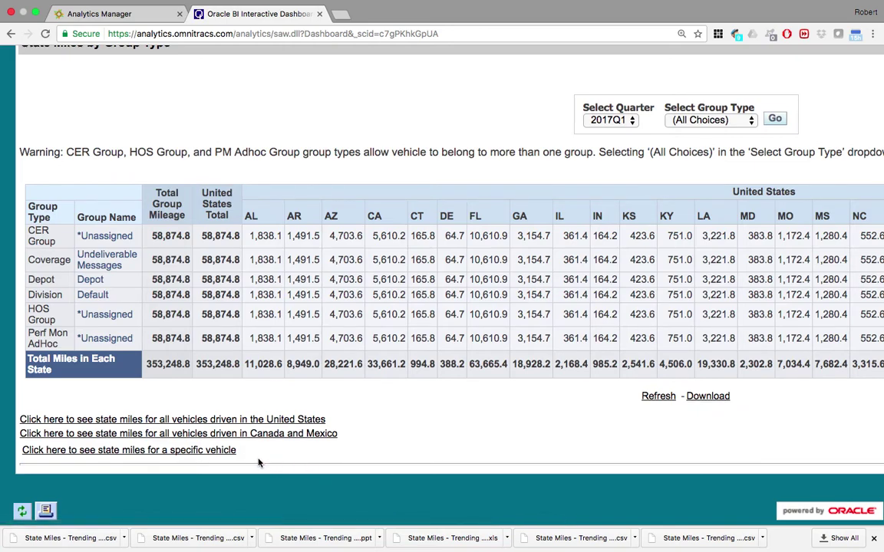
{"action": "left_click", "coordinate": [205, 452]}
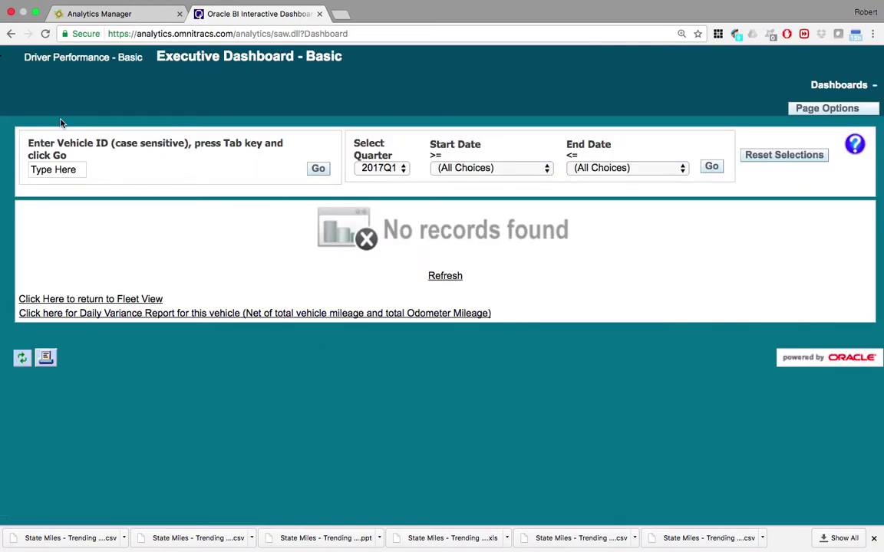
- Enter vehicle ID 3918 in place of 'Type Here' and run the single-vehicle report
{"action": "left_click", "coordinate": [82, 169]}
{"action": "left_click_drag", "start_coordinate": [81, 169], "coordinate": [26, 173]}
{"action": "type", "text": "3918"}
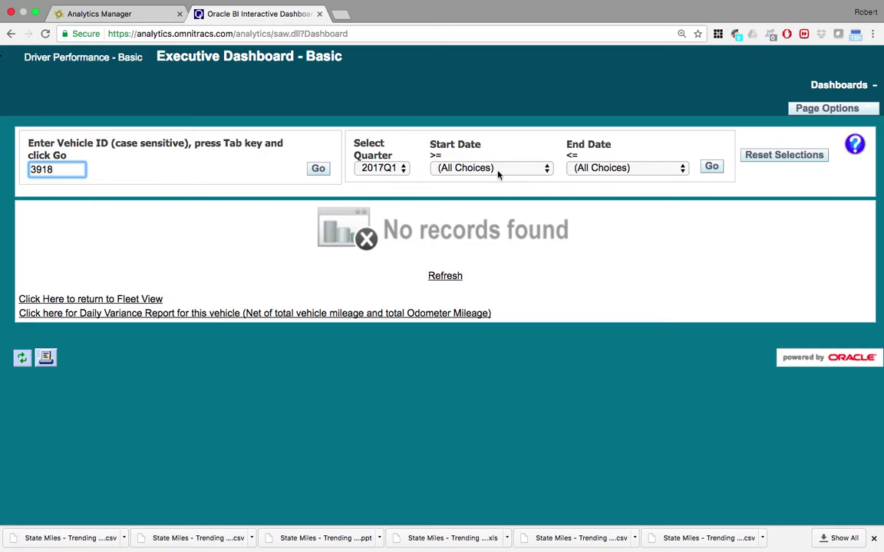
{"action": "left_click", "coordinate": [319, 169]}
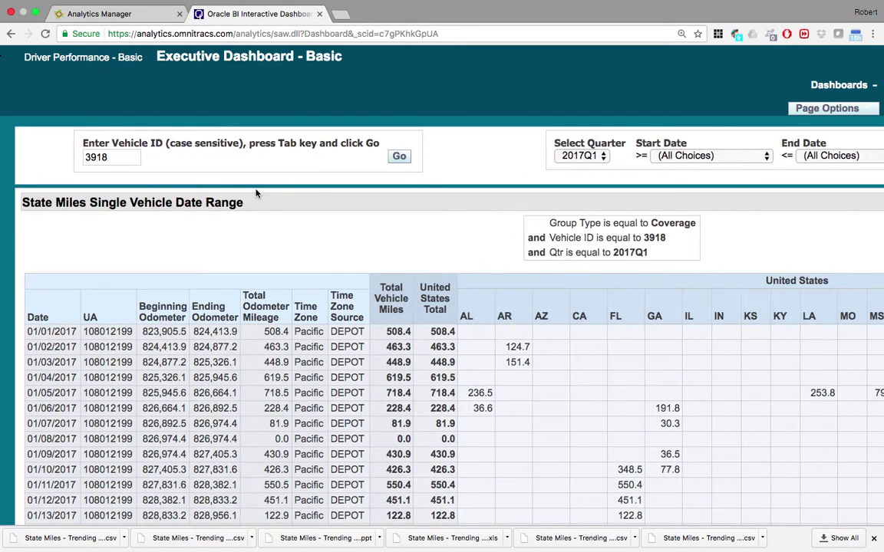
{"action": "scroll", "coordinate": [365, 316], "scroll_direction": "down", "scroll_amount": 1}
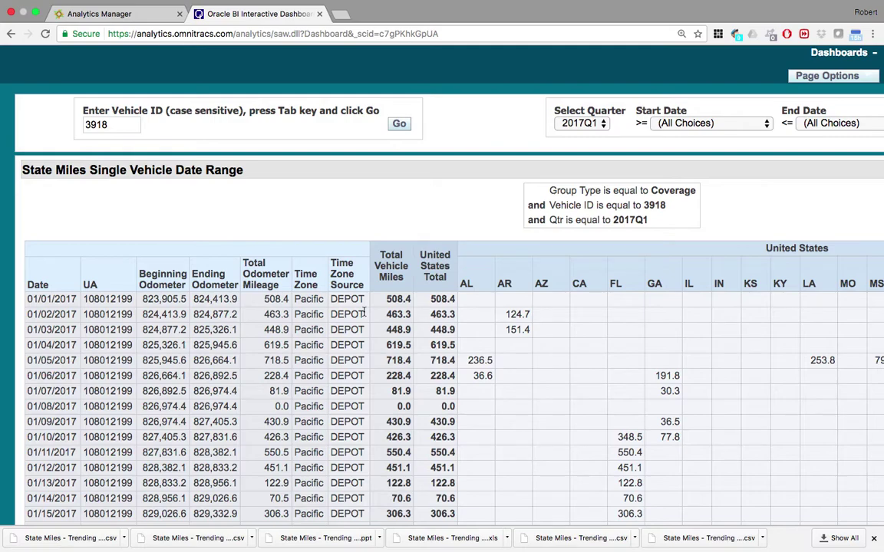
{"action": "scroll", "coordinate": [31, 392], "scroll_direction": "down", "scroll_amount": 1}
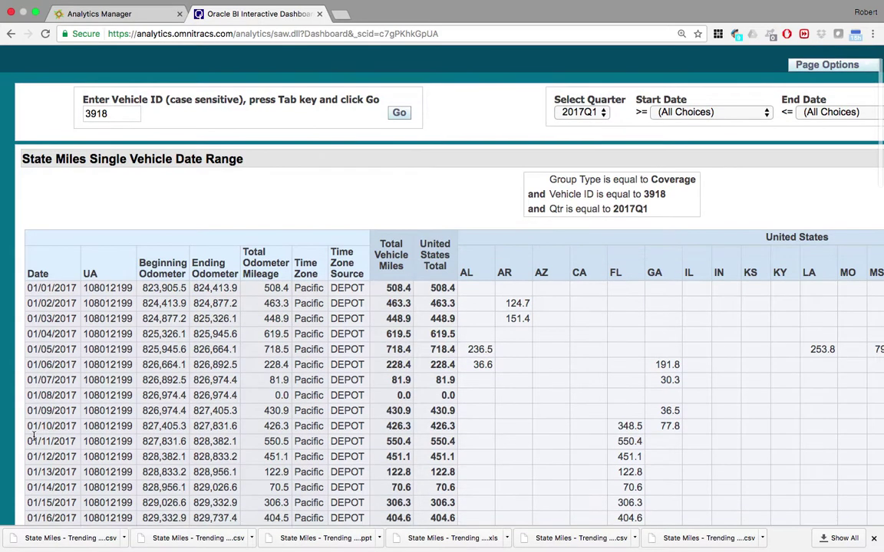
{"action": "scroll", "coordinate": [33, 436], "scroll_direction": "down", "scroll_amount": 2}
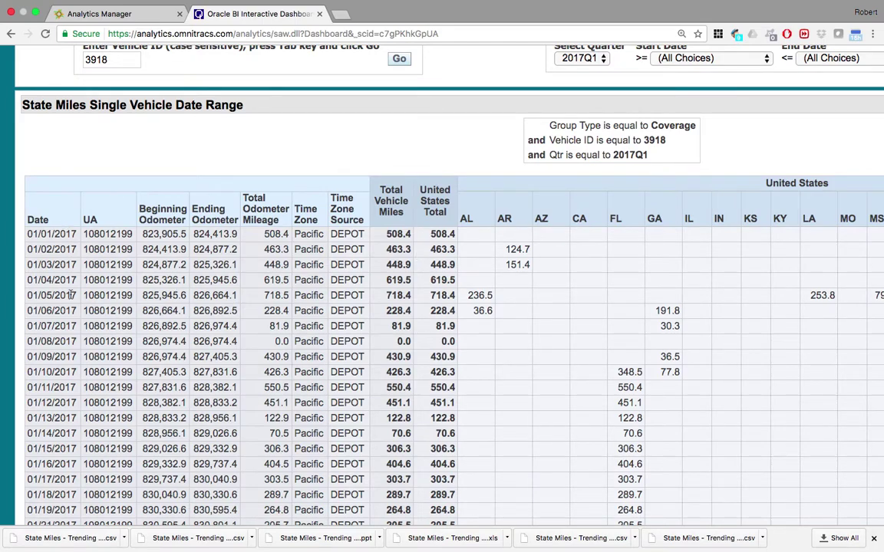
{"action": "scroll", "coordinate": [519, 265], "scroll_direction": "up", "scroll_amount": 3}
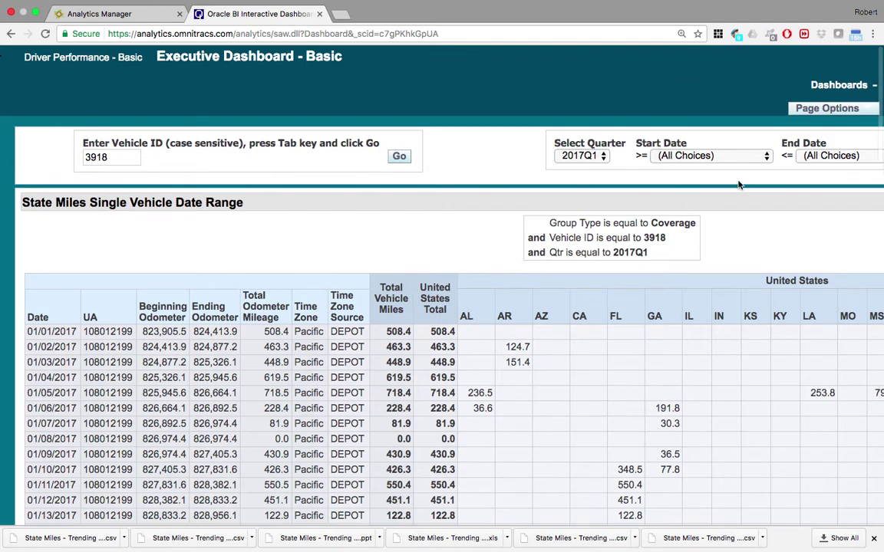
{"action": "scroll", "coordinate": [688, 188], "scroll_direction": "right", "scroll_amount": 2}
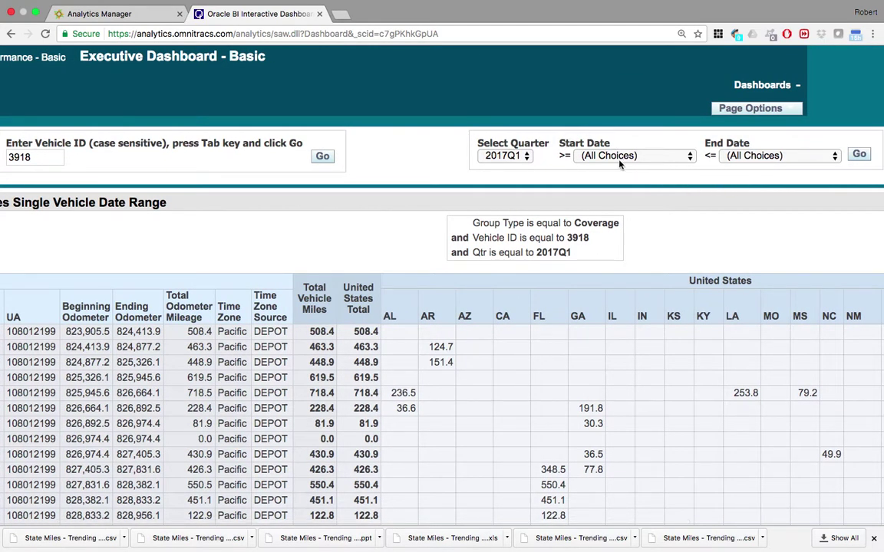
{"action": "scroll", "coordinate": [331, 249], "scroll_direction": "left", "scroll_amount": 2}
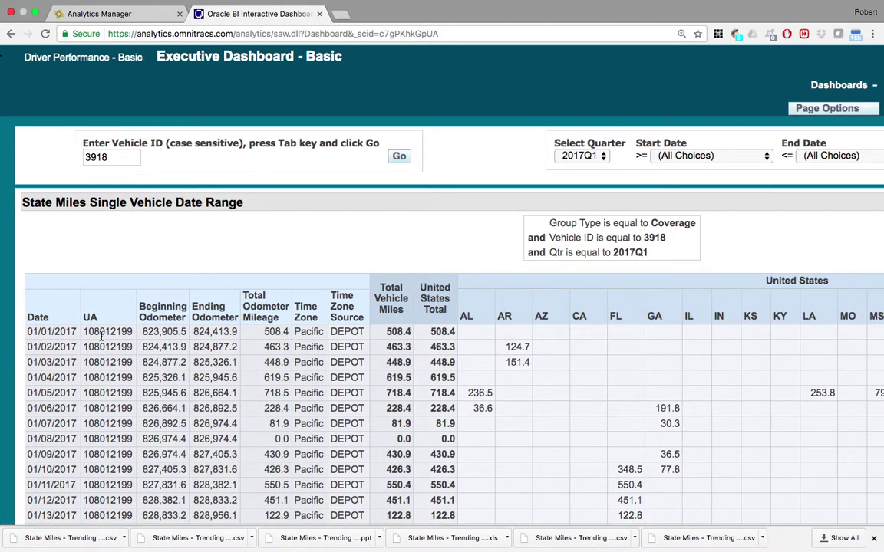
{"action": "scroll", "coordinate": [101, 336], "scroll_direction": "down", "scroll_amount": 2}
{"action": "scroll", "coordinate": [100, 338], "scroll_direction": "down", "scroll_amount": 15}
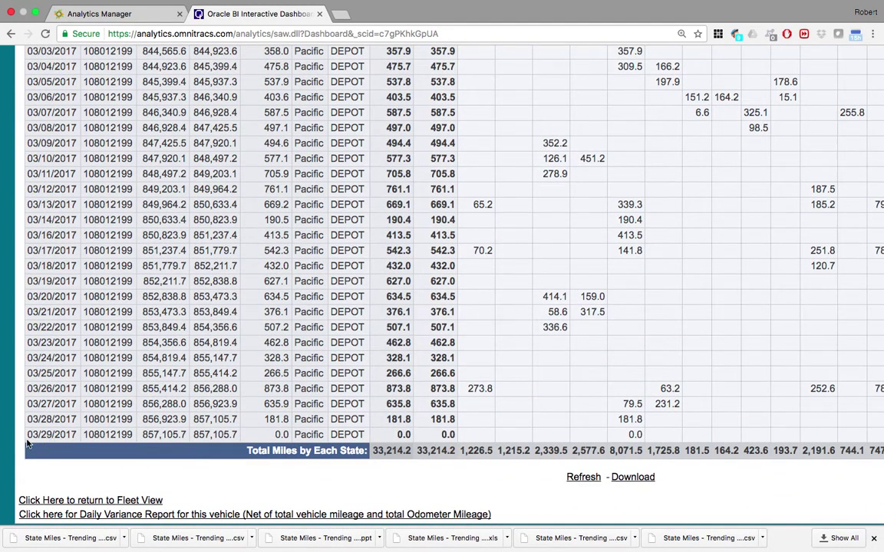
{"action": "scroll", "coordinate": [256, 394], "scroll_direction": "up", "scroll_amount": 15}
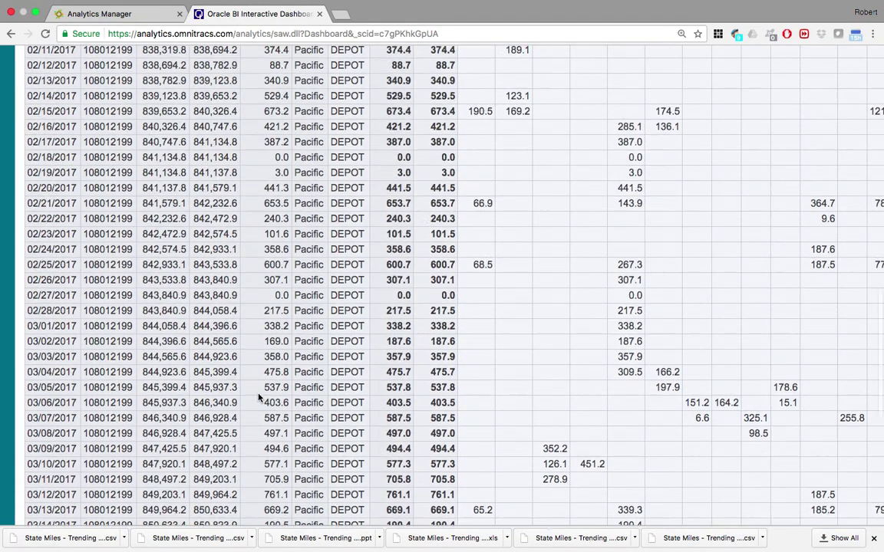
{"action": "scroll", "coordinate": [259, 396], "scroll_direction": "up", "scroll_amount": 3}
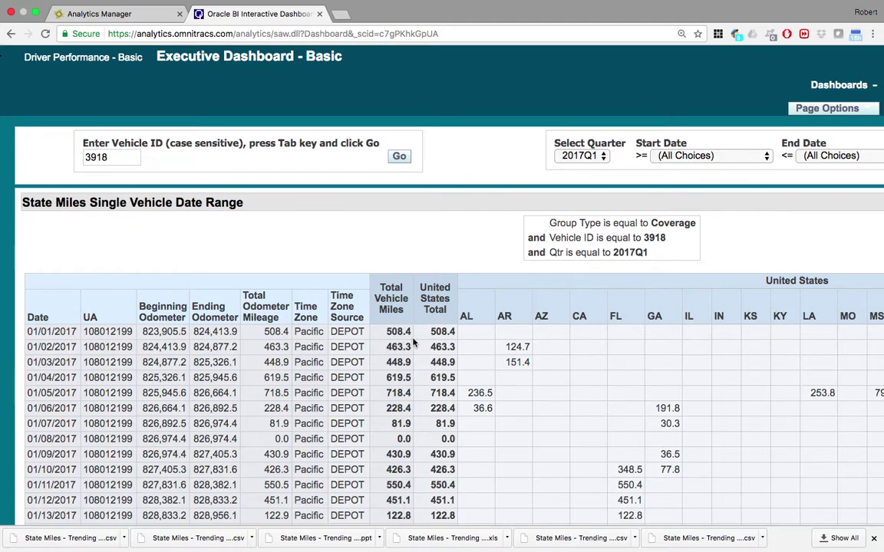
{"action": "scroll", "coordinate": [461, 331], "scroll_direction": "right", "scroll_amount": 2}
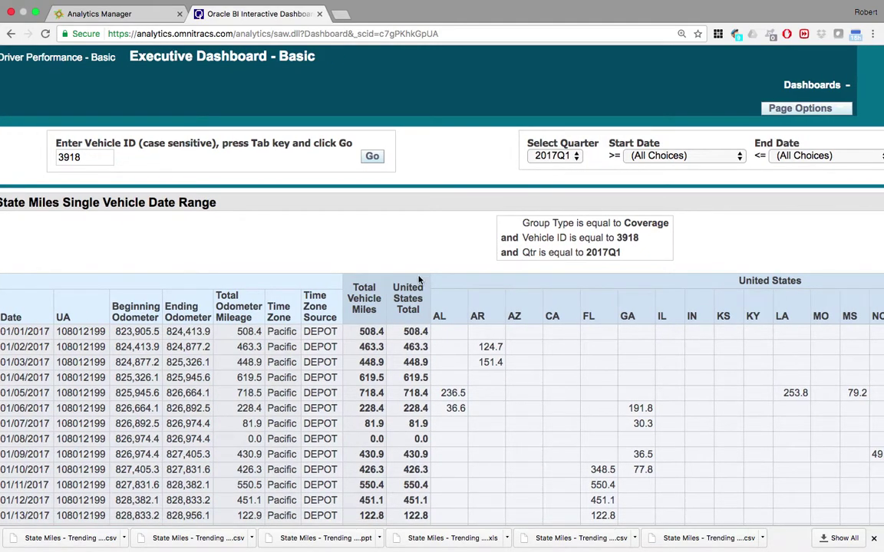
{"action": "scroll", "coordinate": [446, 358], "scroll_direction": "right", "scroll_amount": 5}
{"action": "scroll", "coordinate": [445, 358], "scroll_direction": "right", "scroll_amount": 10}
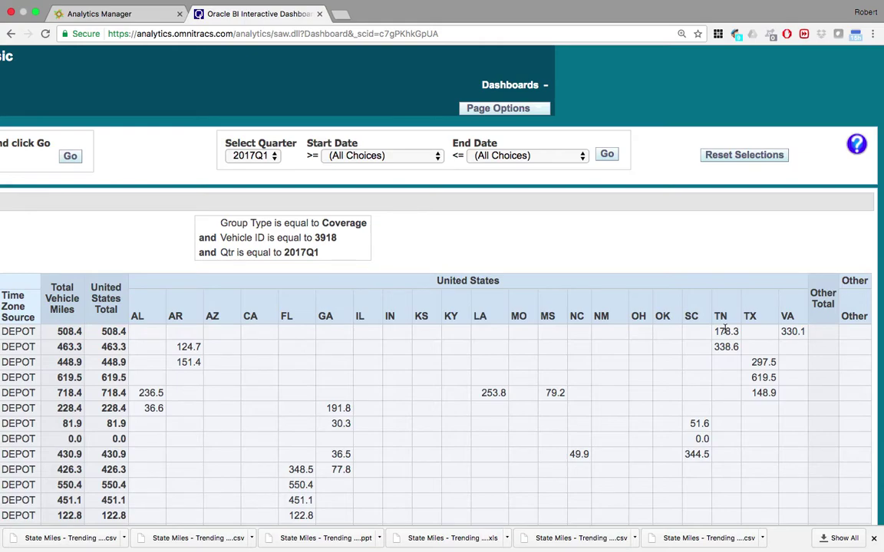
{"action": "scroll", "coordinate": [725, 330], "scroll_direction": "left", "scroll_amount": 10}
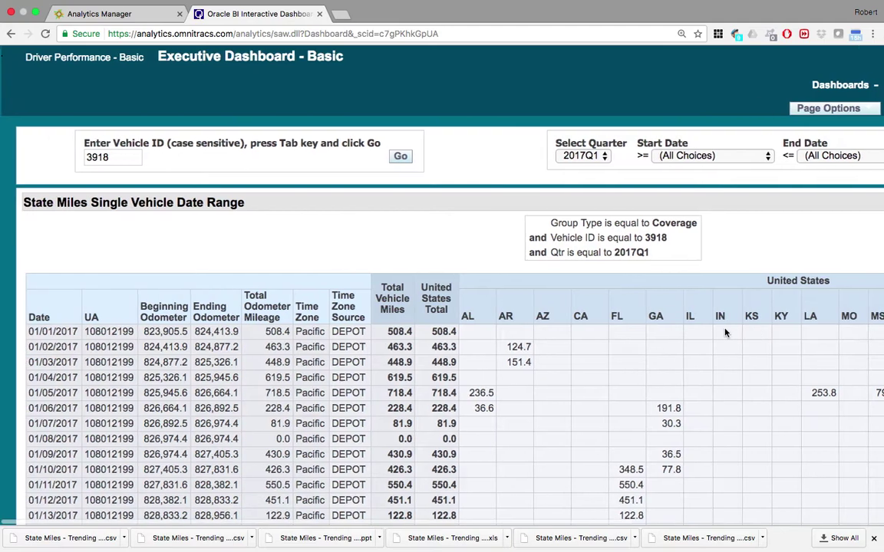